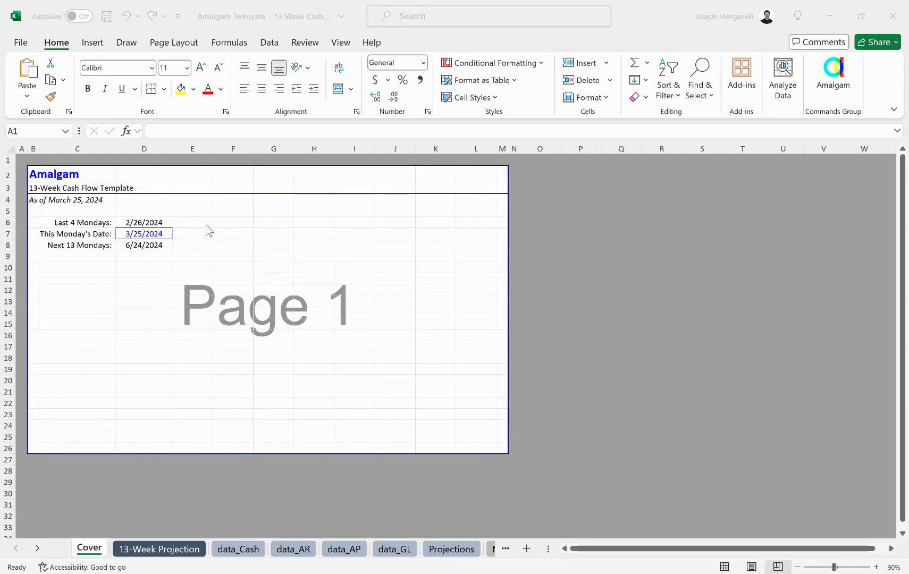
Review the Cover sheet's client name and the formulas behind the last 4 Mondays, this Monday and next 13 Mondays dates
click(38, 180)
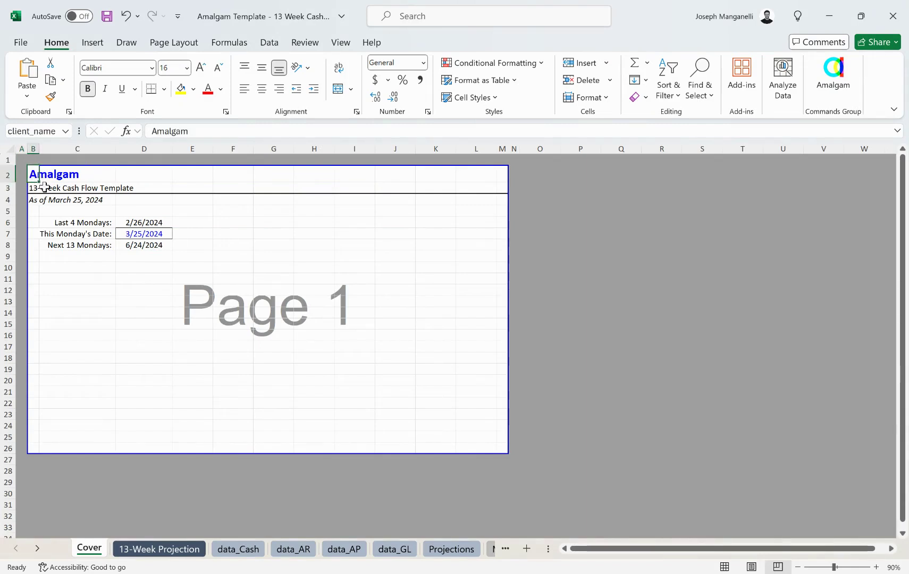
drag(74, 232, 169, 235)
click(273, 235)
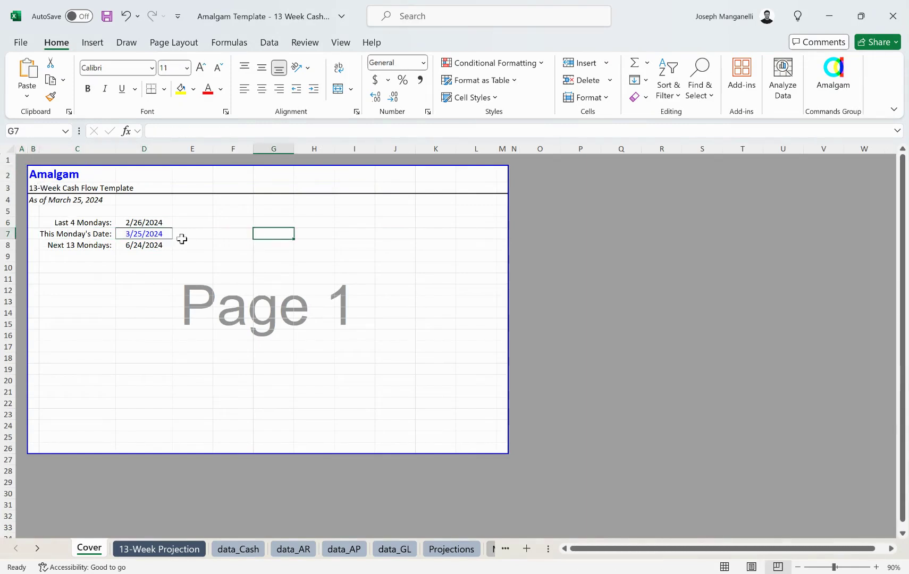
click(164, 236)
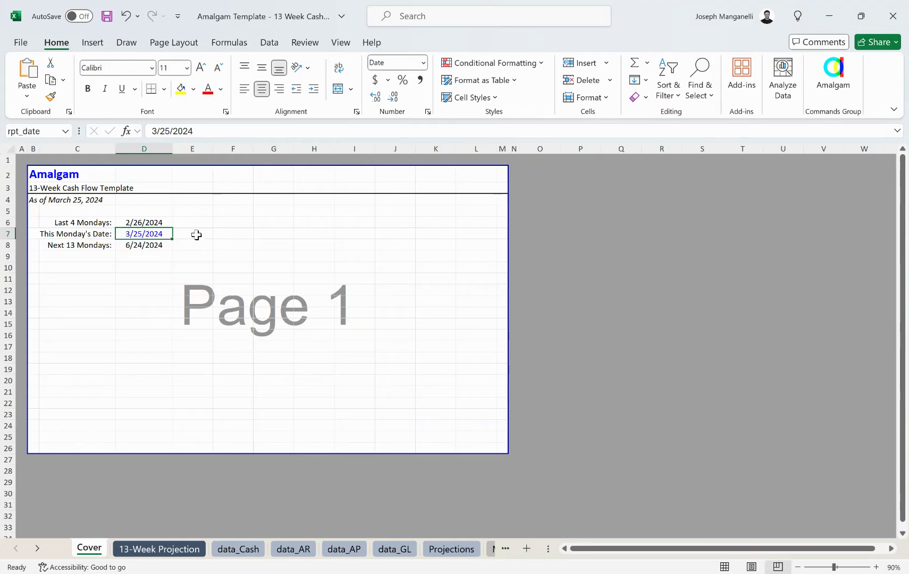
click(161, 220)
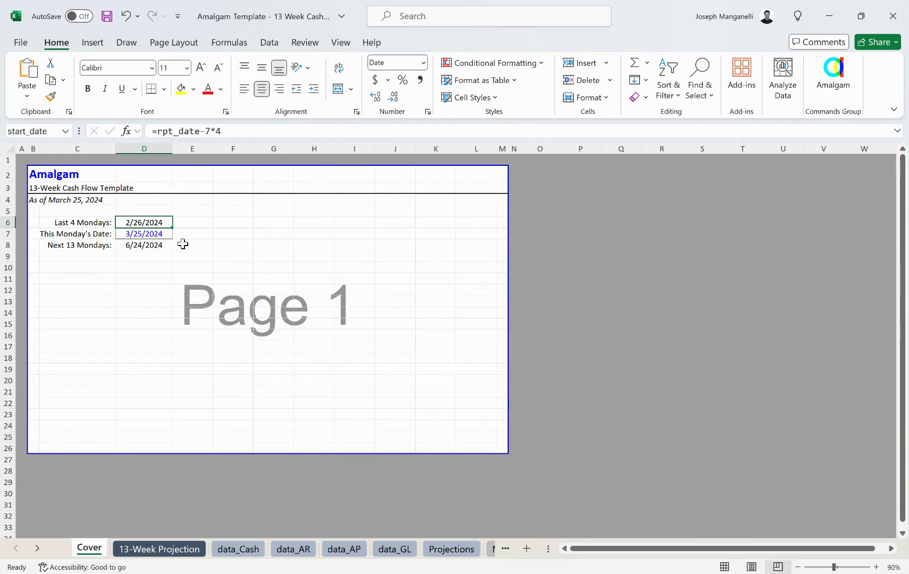
click(165, 246)
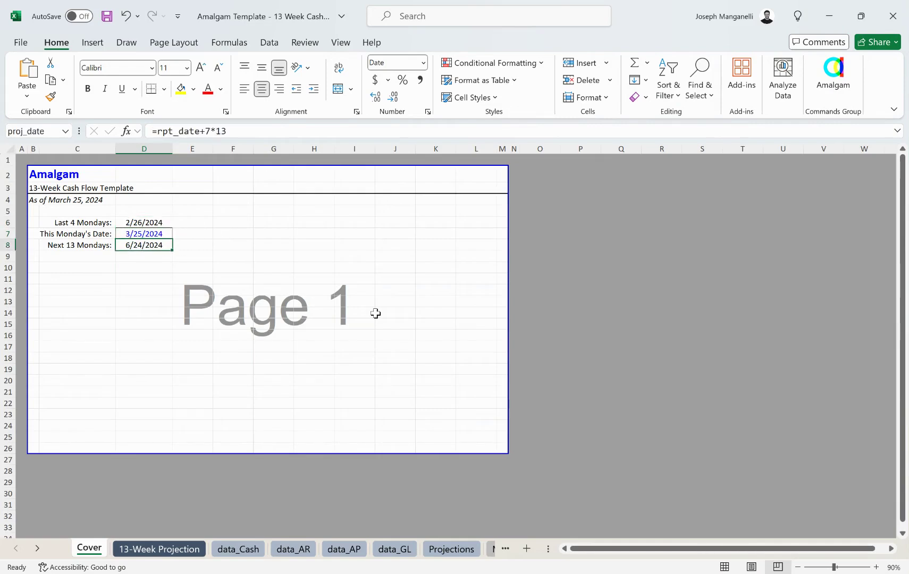
On the 13-Week Projection sheet, examine the column blocks for actual activity, this week and projected activity
click(143, 550)
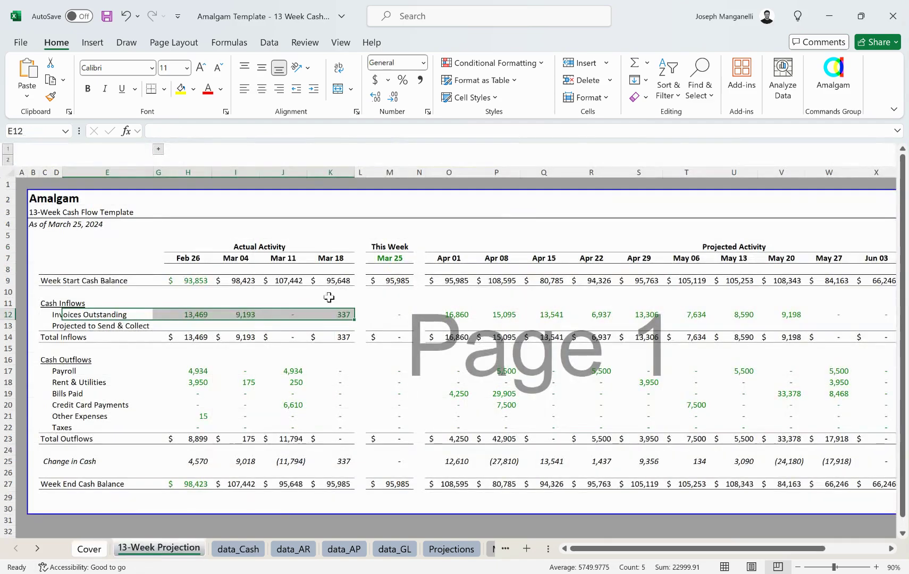
click(217, 223)
drag(186, 172, 329, 183)
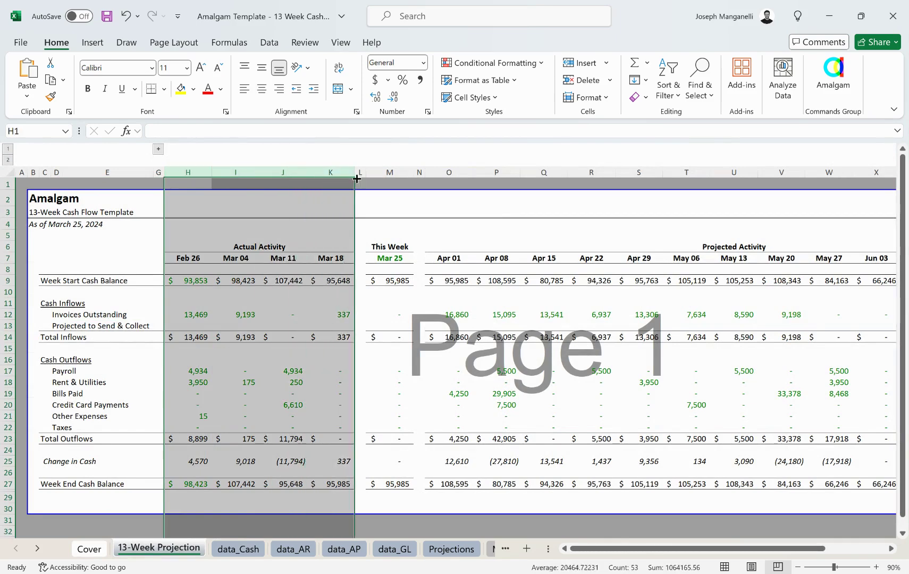
click(386, 170)
drag(449, 173, 781, 184)
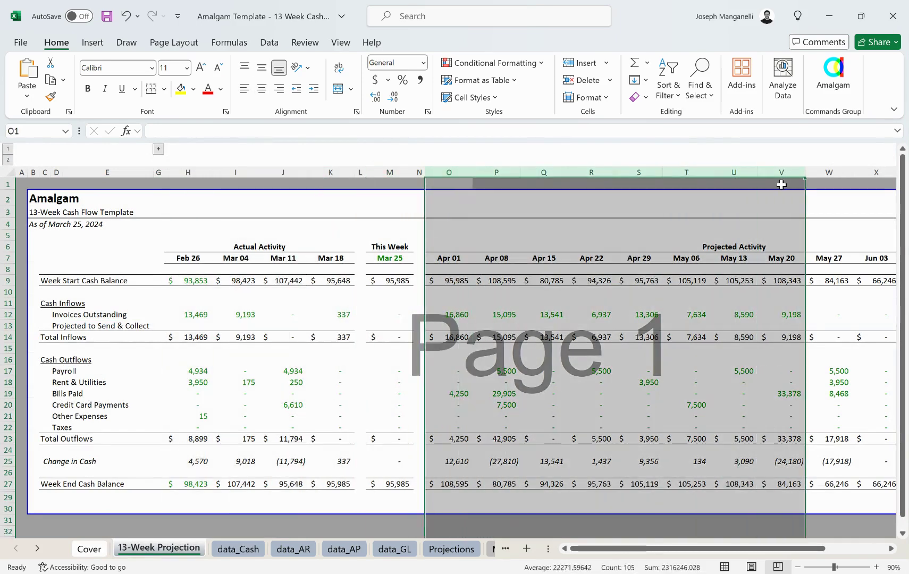
click(294, 226)
Examine the projection's row structure: line item labels, week start balance, cash inflows, cash outflows and week end balance
drag(116, 256, 42, 500)
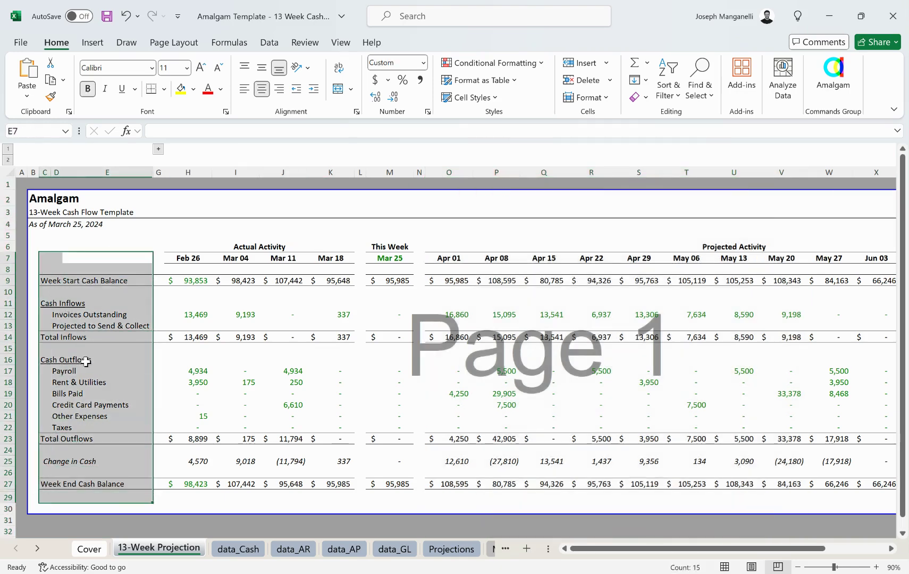
click(8, 281)
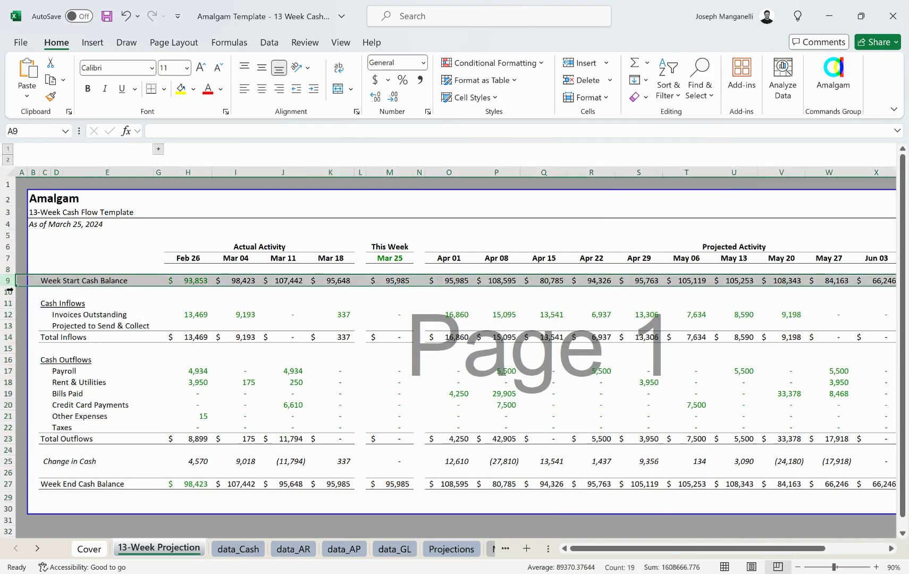
drag(8, 302, 9, 441)
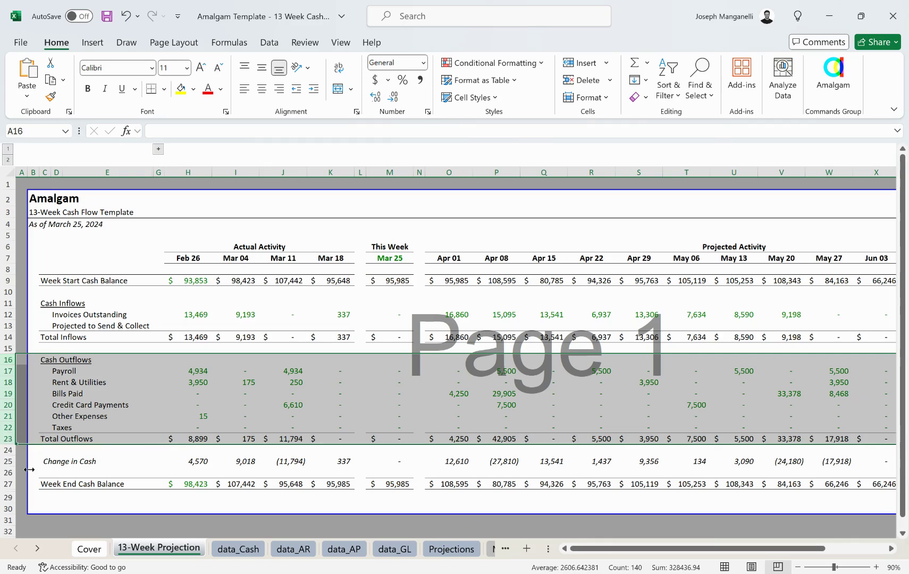
click(8, 483)
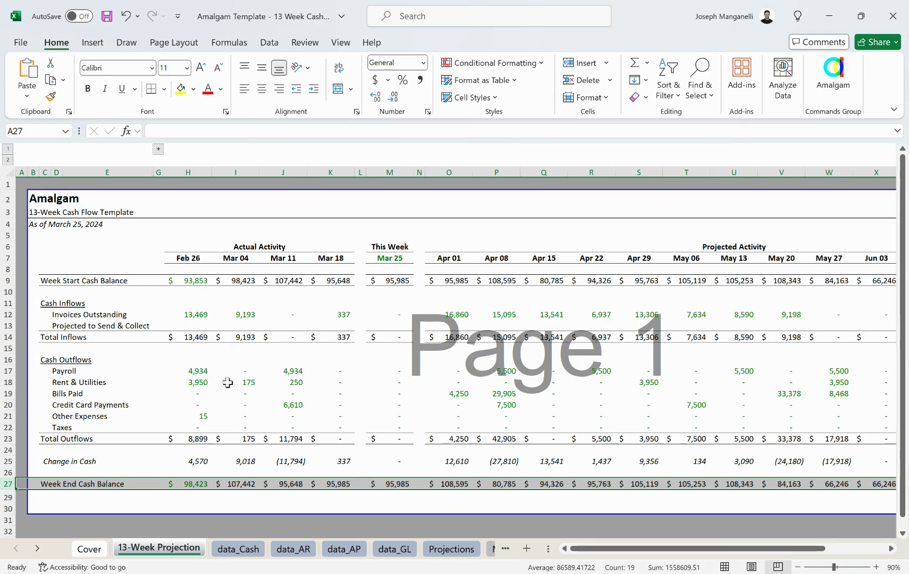
View the data_Cash ledger and the data_AR invoice report, temporarily collapsing the helper columns on data_AR
click(243, 551)
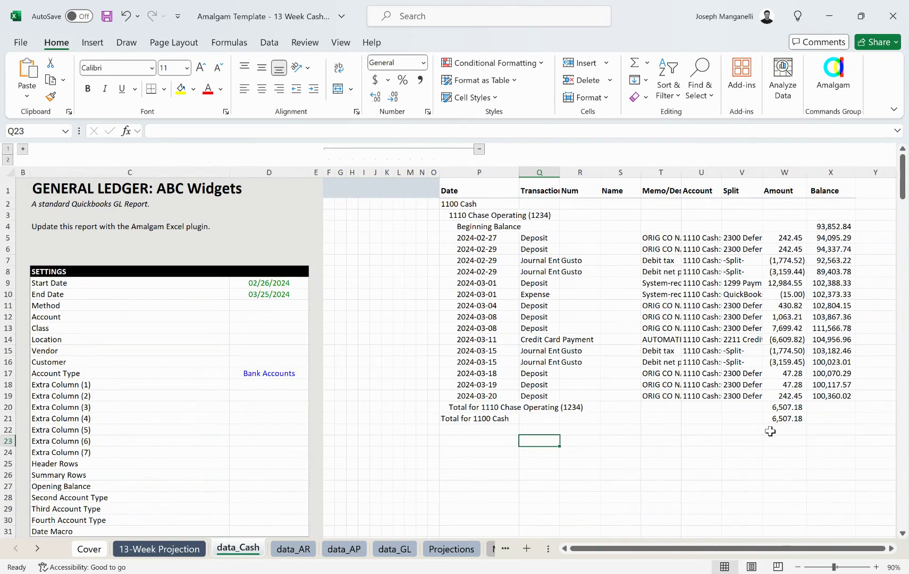
click(293, 549)
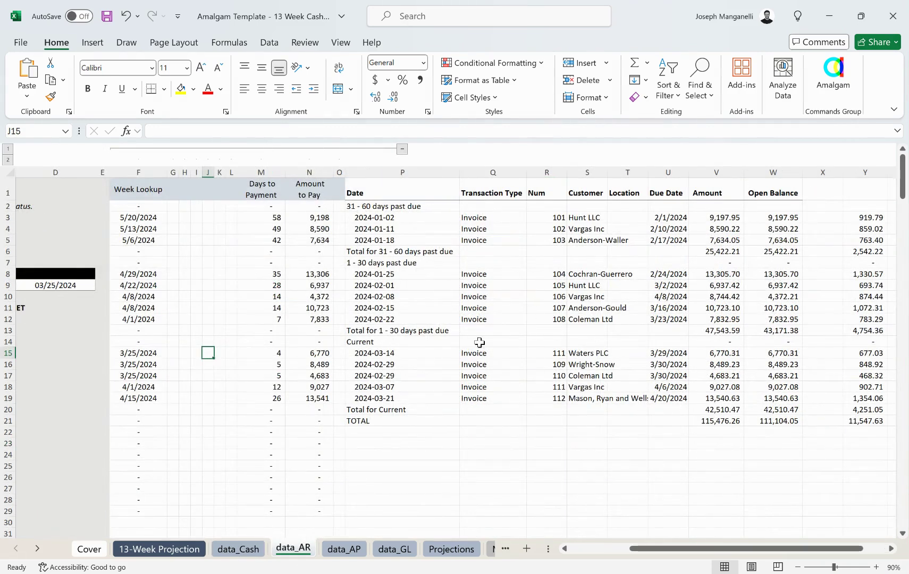
click(402, 150)
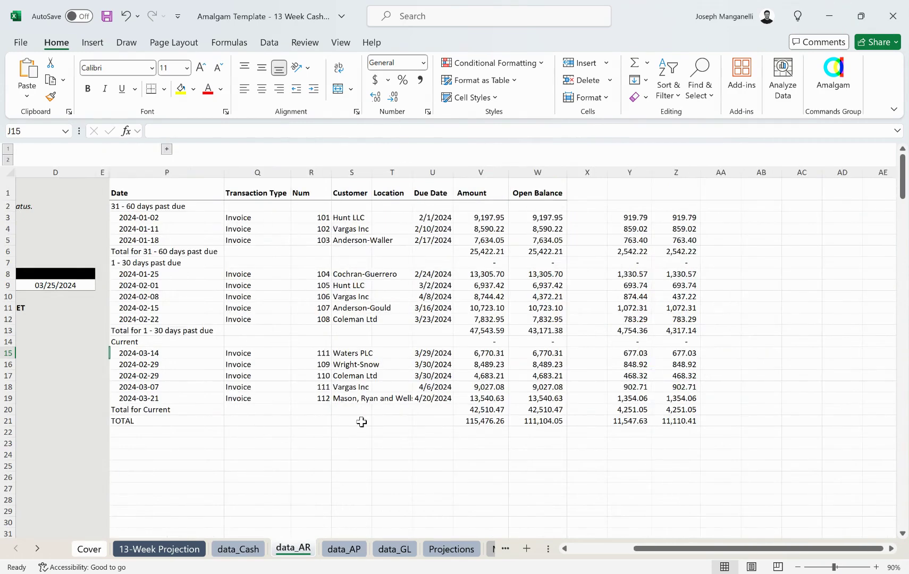
drag(155, 189, 537, 488)
click(166, 149)
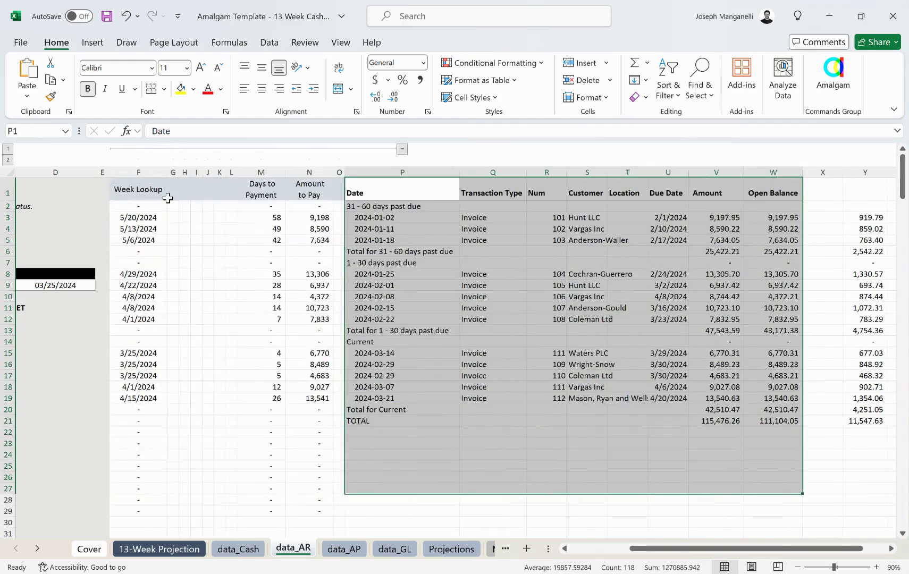
Inspect the Week Lookup, Days to Payment and Amount to Pay helper columns on the data_AR sheet
drag(143, 172, 124, 417)
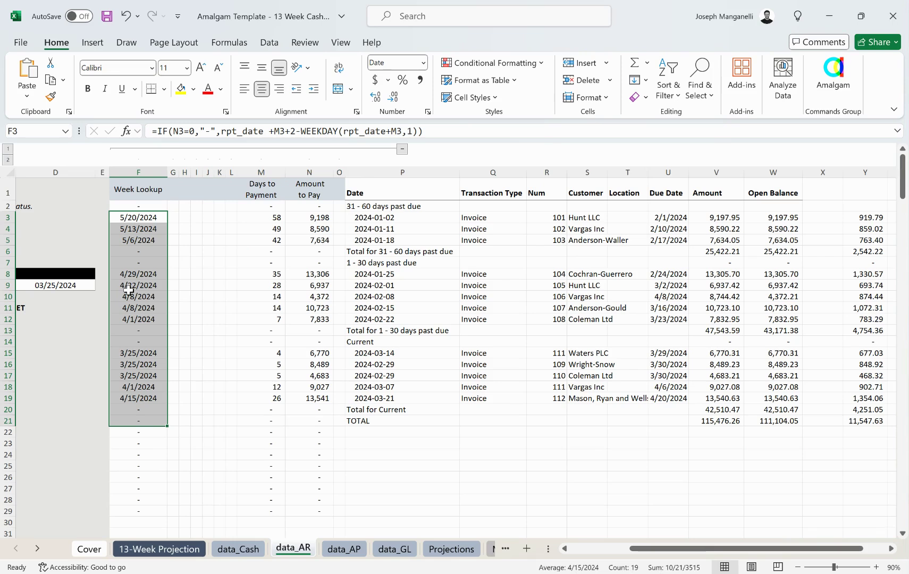
click(260, 171)
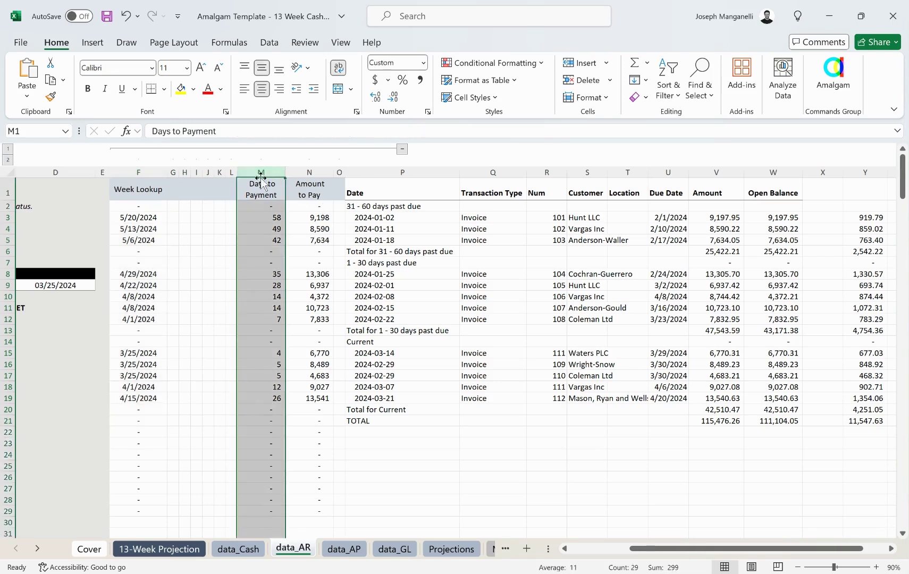
click(305, 172)
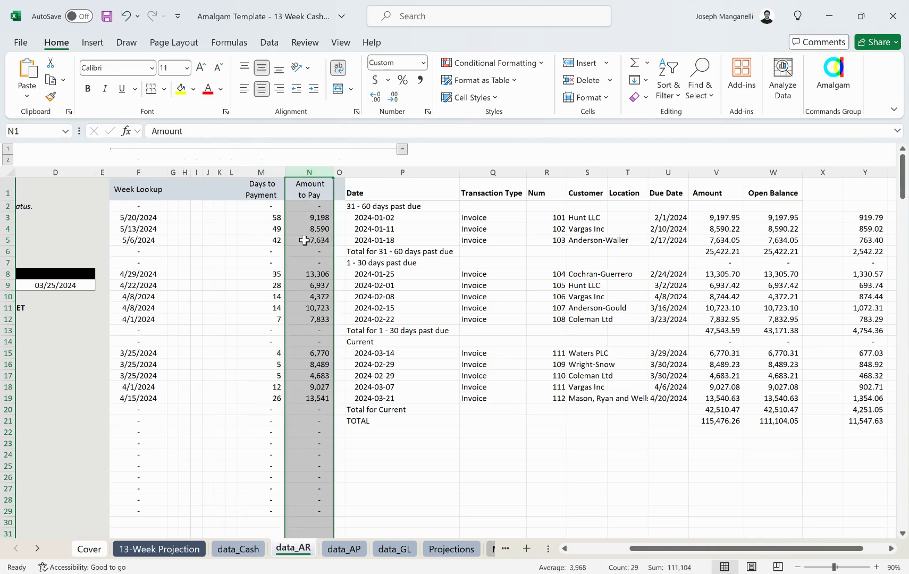
On the data_AP sheet, inspect the Week Lookup and Amount to Pay helper columns and their formulas
click(334, 551)
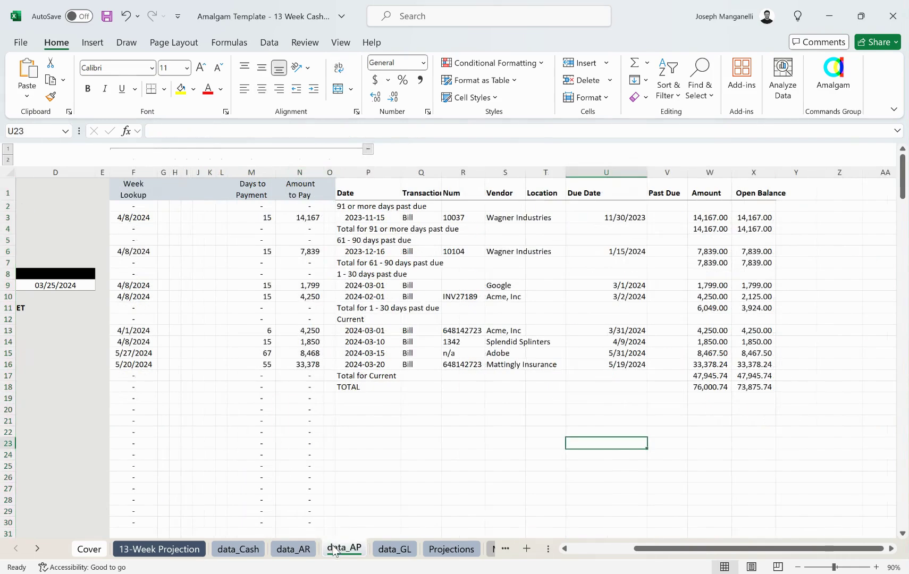
drag(133, 173, 318, 181)
drag(146, 189, 131, 407)
drag(294, 192, 296, 409)
click(304, 453)
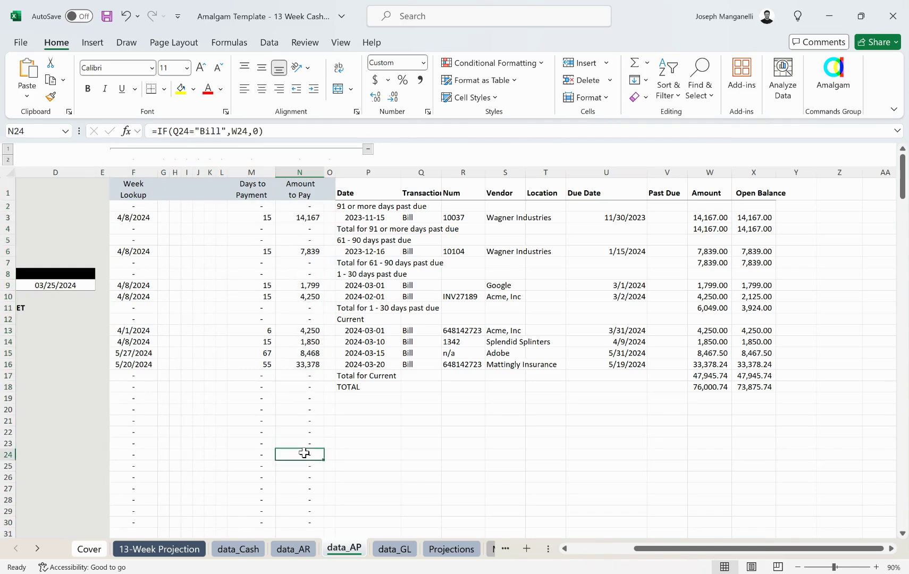
Review the data_AP bills report columns, collapse the grouped helper columns and view the AP Aging title and settings
drag(372, 172, 754, 180)
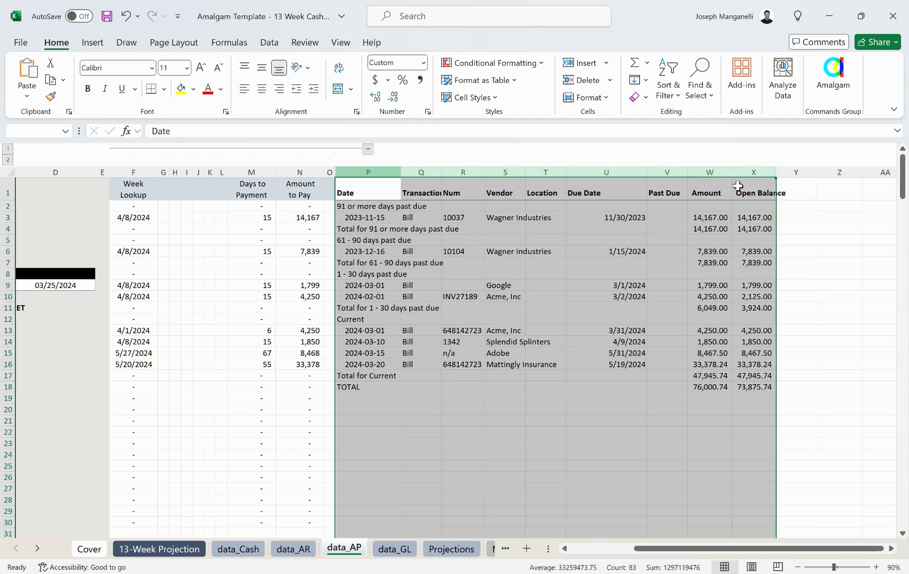
click(367, 149)
drag(406, 296, 32, 319)
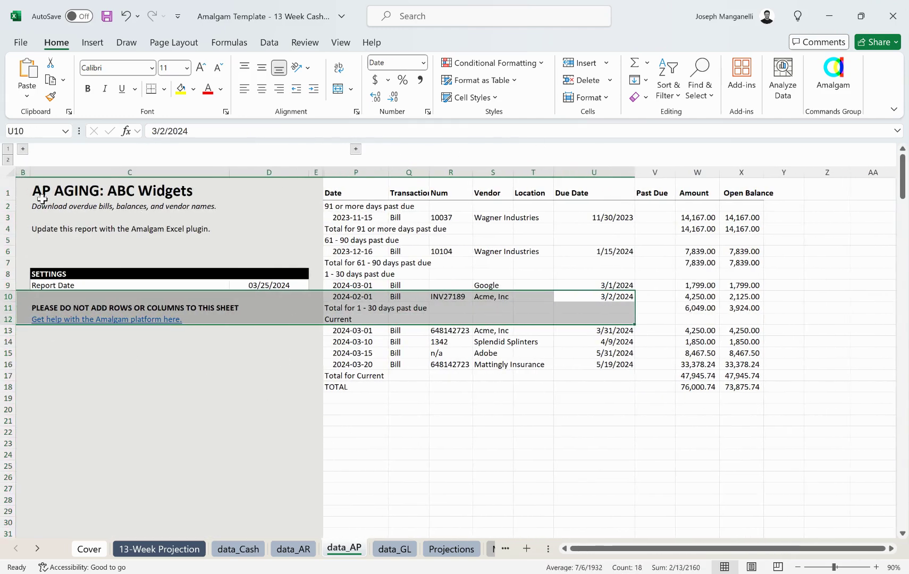
click(26, 192)
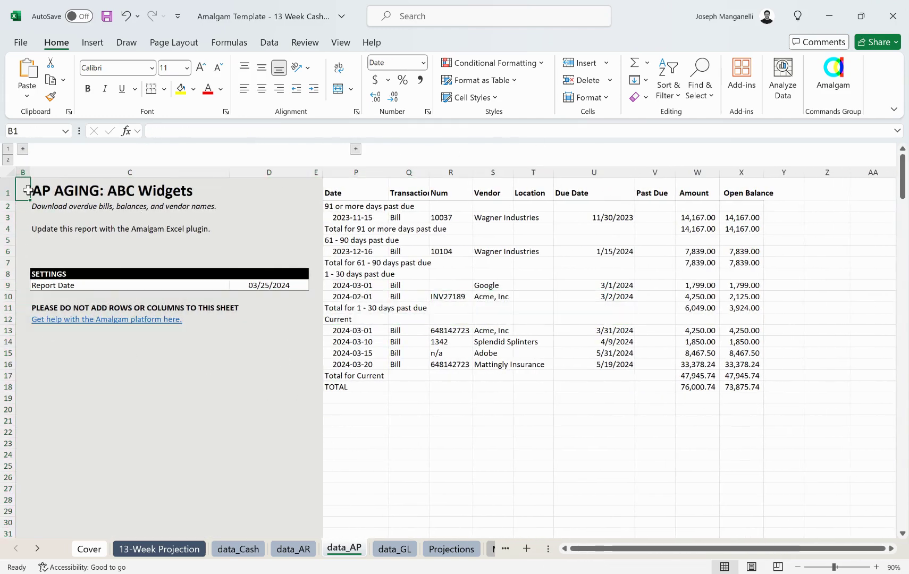
On the data_GL sheet, look through the ledger entries and inspect the Week Lookup and Amount helper columns
click(392, 549)
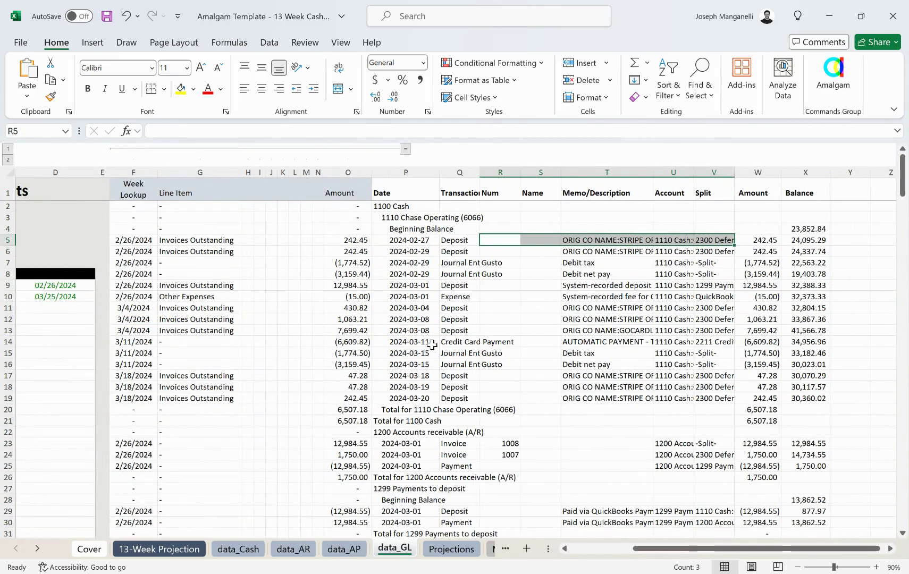
scroll(408, 255, down, 8)
scroll(414, 286, up, 8)
drag(124, 172, 348, 182)
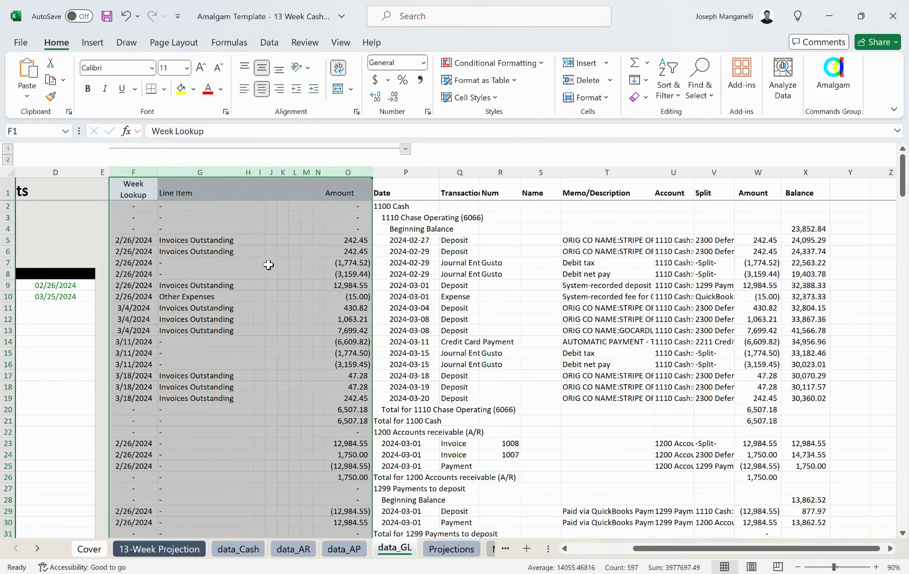
click(132, 173)
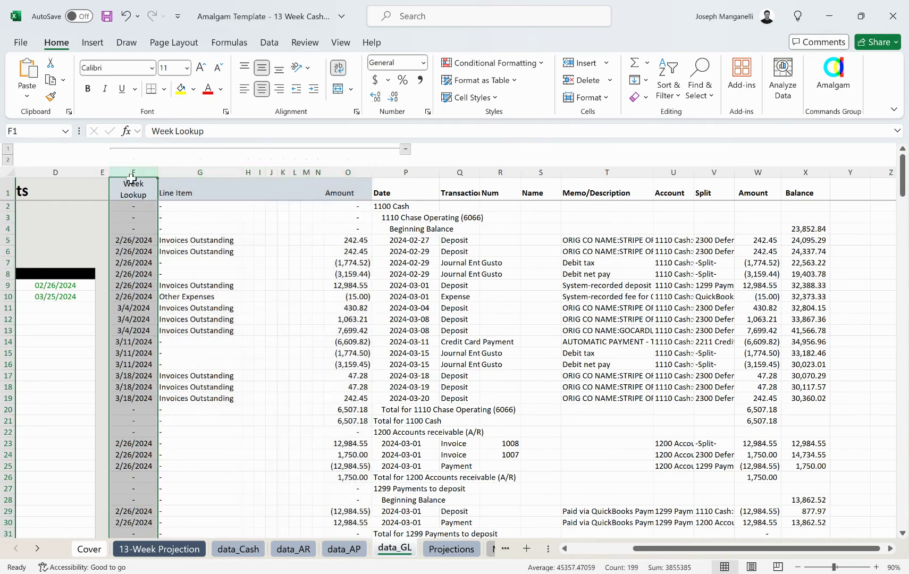
drag(134, 240, 141, 361)
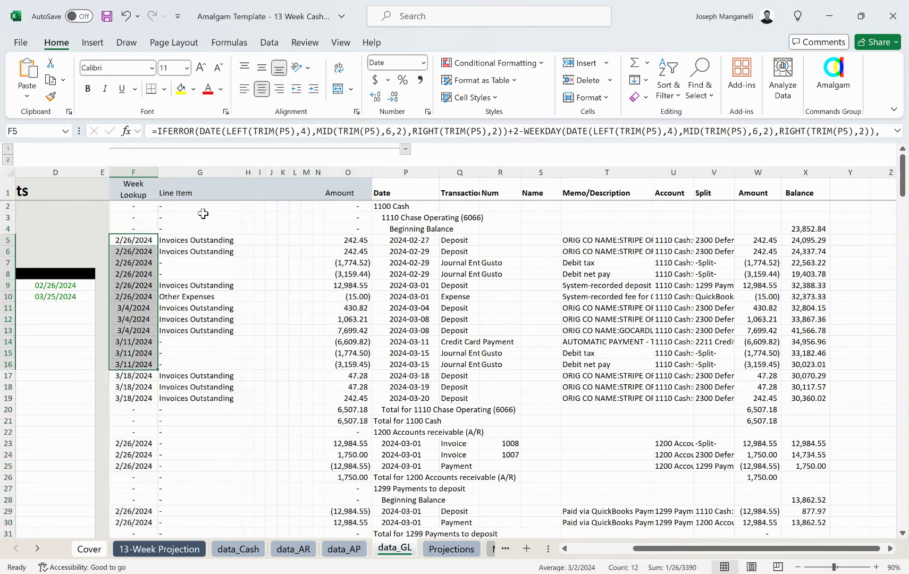
click(344, 174)
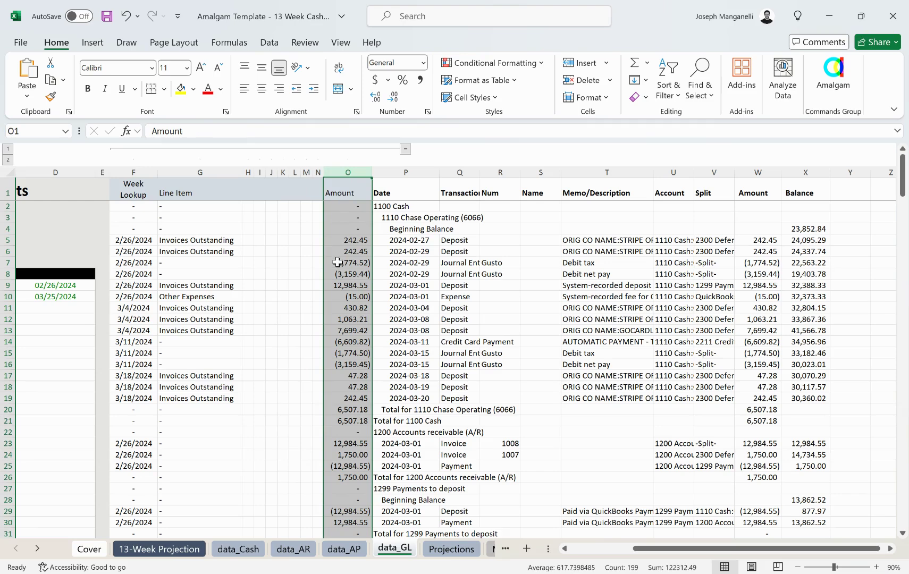
Inspect the Line Item column's XLOOKUP formulas on data_GL, including the Invoices Outstanding entries in G5 and G6
drag(195, 209, 188, 484)
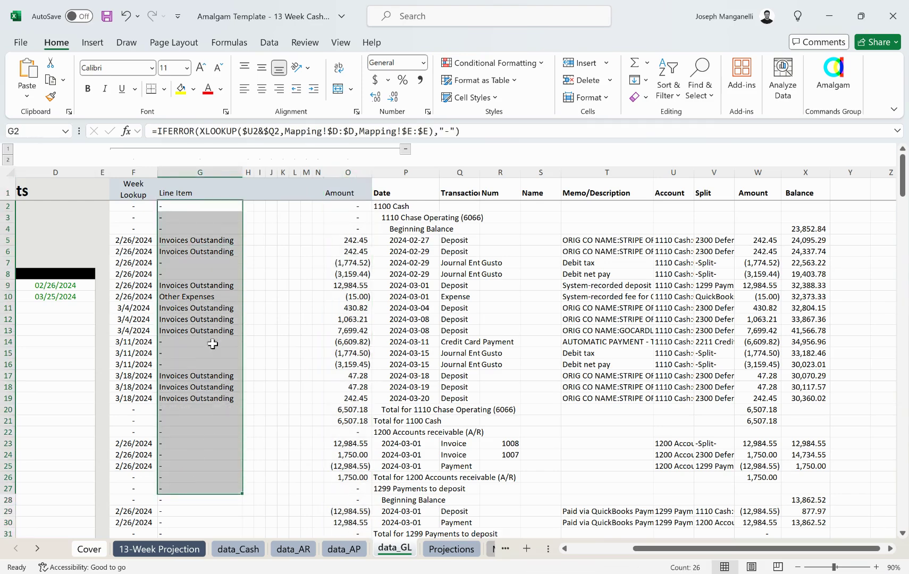
click(195, 248)
click(196, 249)
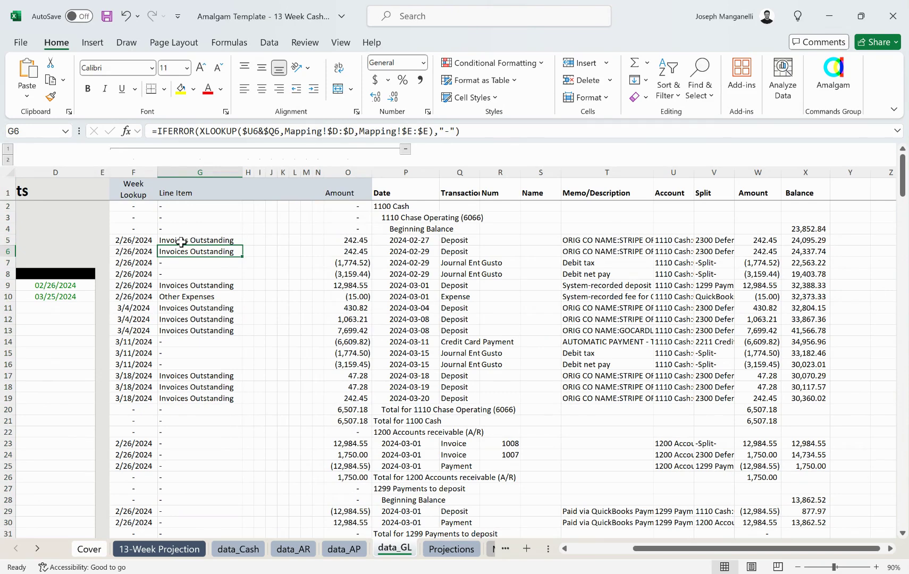
drag(181, 241, 235, 238)
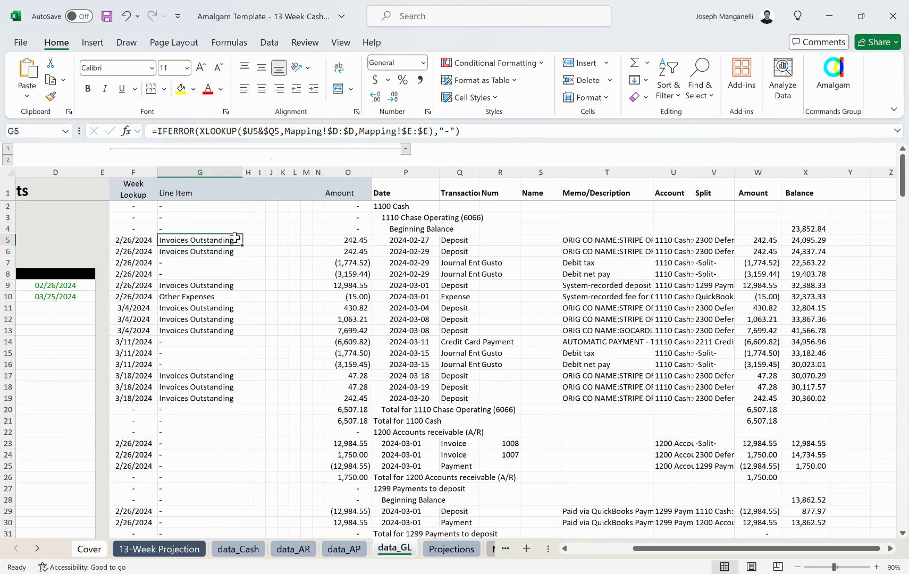
On the 13-Week Projection sheet, compare the Invoices Outstanding formulas for the actual weeks and the projected weeks
click(134, 551)
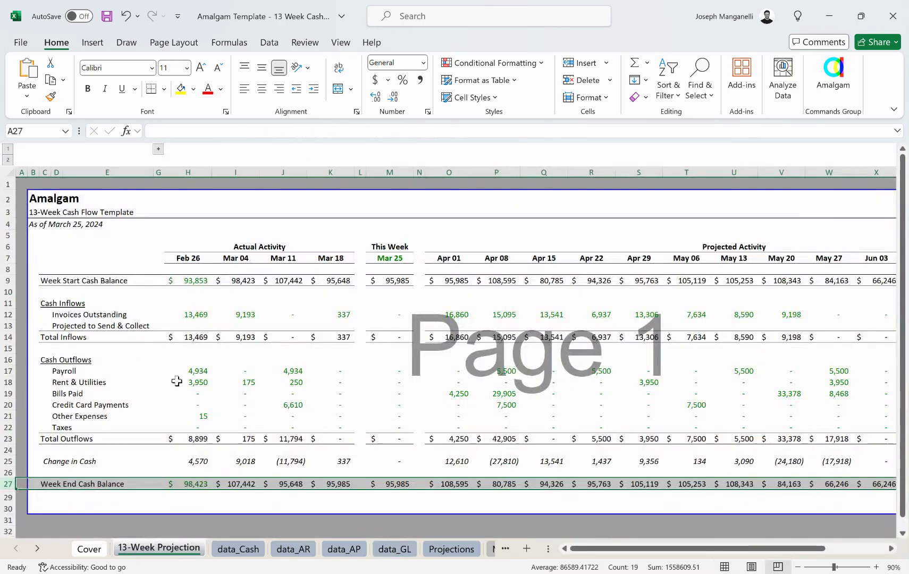
drag(107, 317, 331, 315)
drag(195, 315, 324, 314)
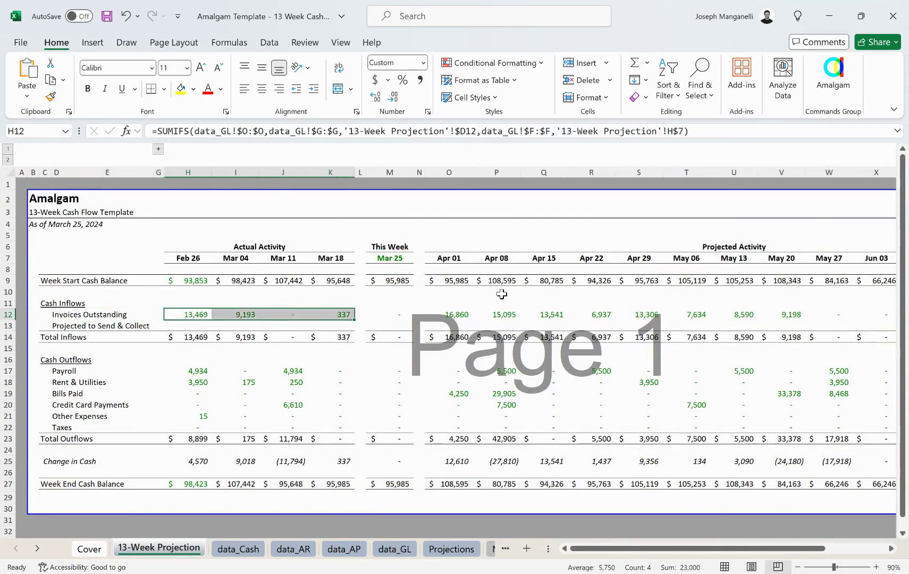
drag(459, 317, 788, 316)
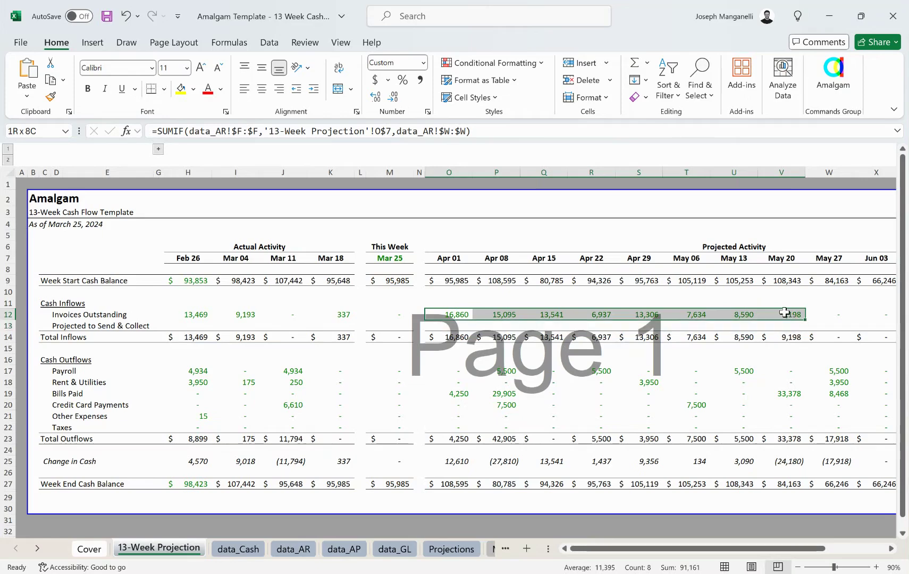
Review the invoice rows and Week Lookup dates on data_AR, and inspect the Apr 08 Bills Paid formula on 13-Week Projection
click(293, 548)
drag(467, 240, 774, 397)
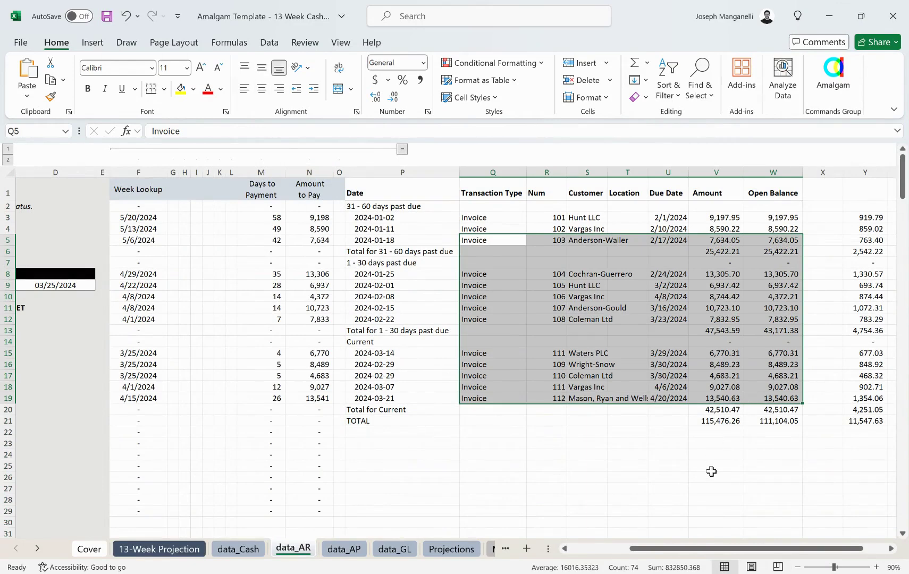
drag(159, 307, 154, 404)
click(160, 549)
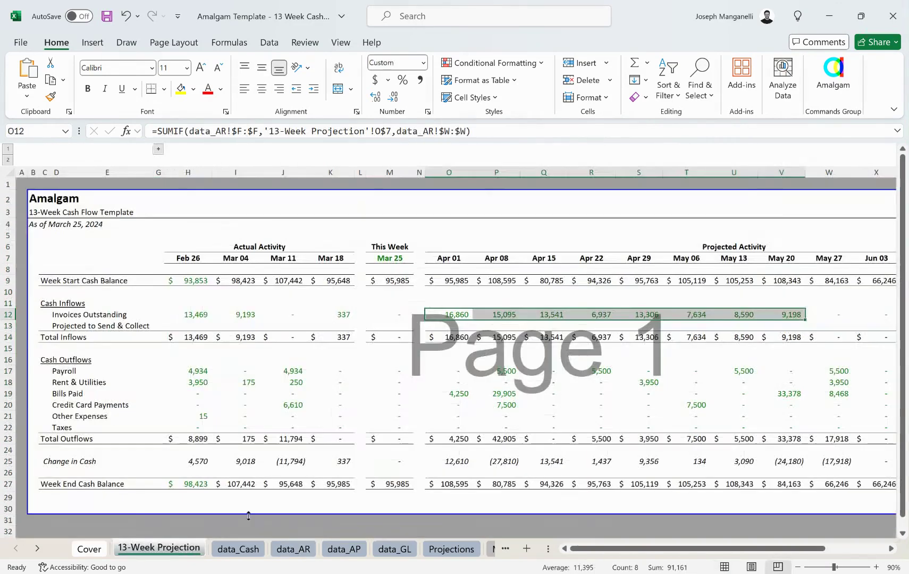
click(489, 392)
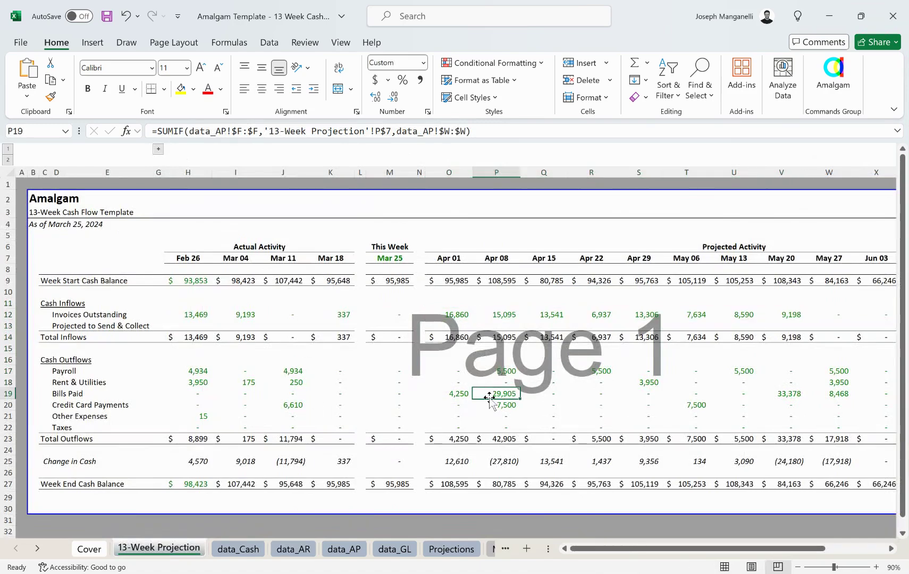
On data_AR, examine the aging report rows alongside the Week Lookup, Days to Payment and Amount to Pay helper columns
click(293, 548)
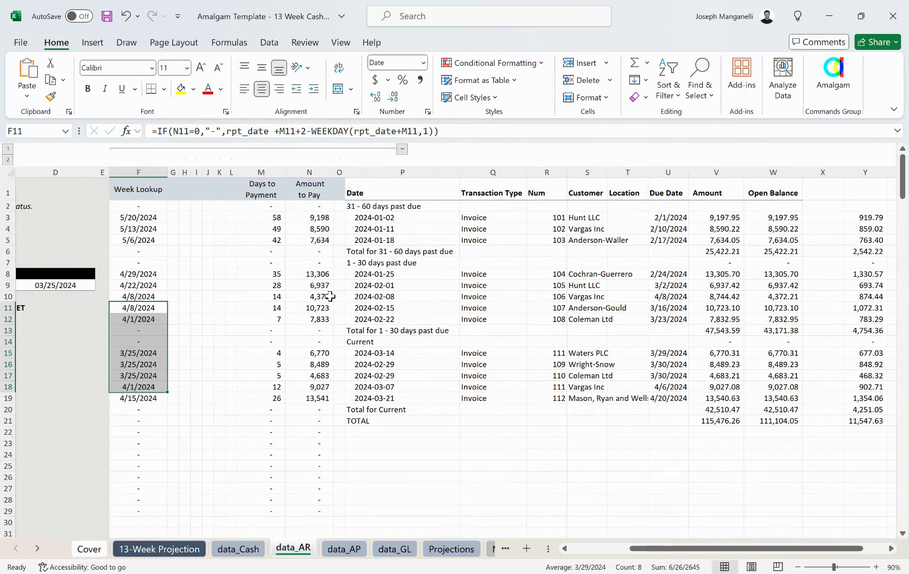
drag(391, 207, 632, 394)
drag(138, 207, 298, 444)
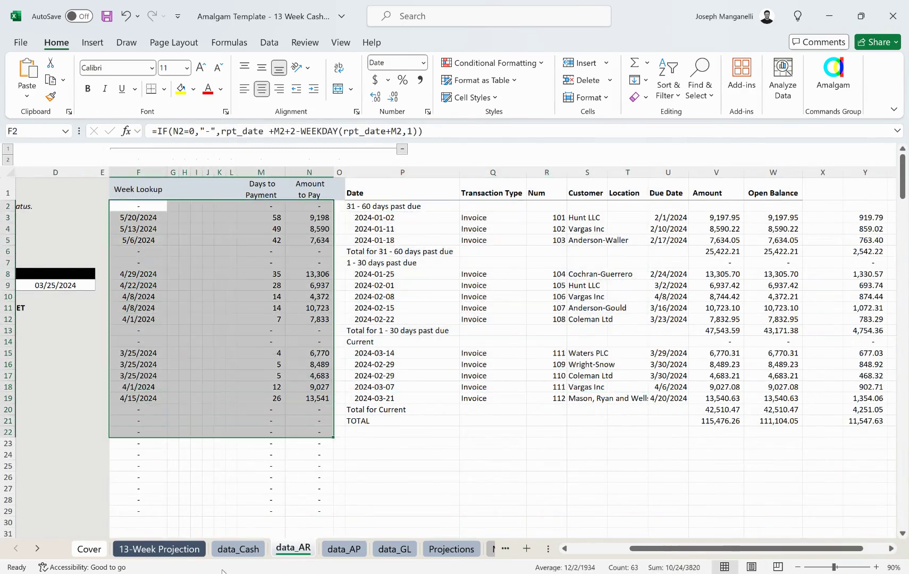
Examine the projected Cash Outflows from Payroll to Other Expenses on 13-Week Projection, and open the Projections sheet feeding them
click(159, 548)
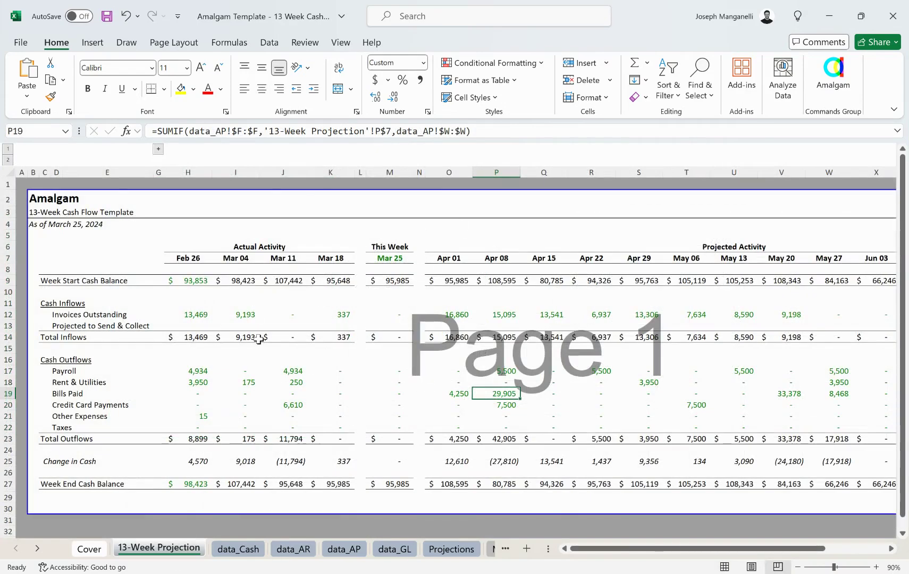
drag(463, 375, 768, 410)
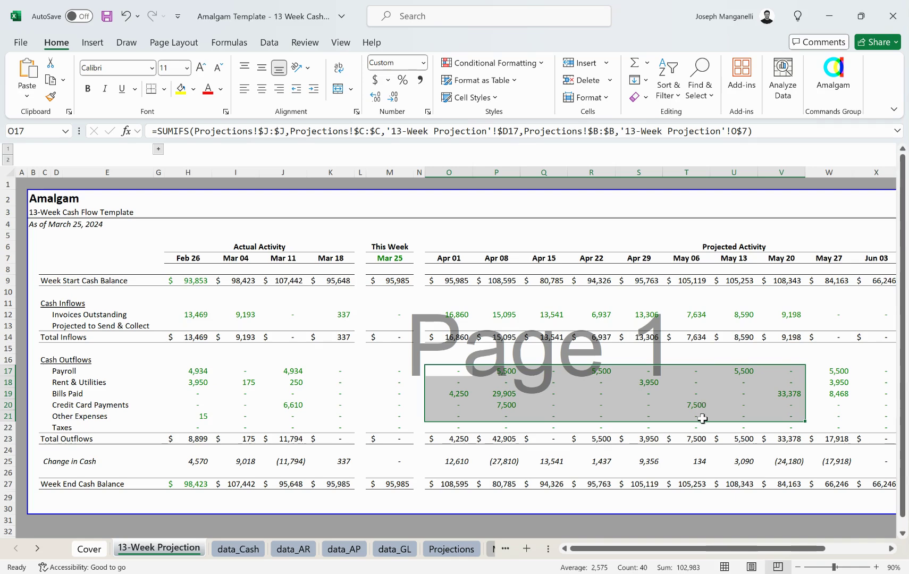
click(458, 552)
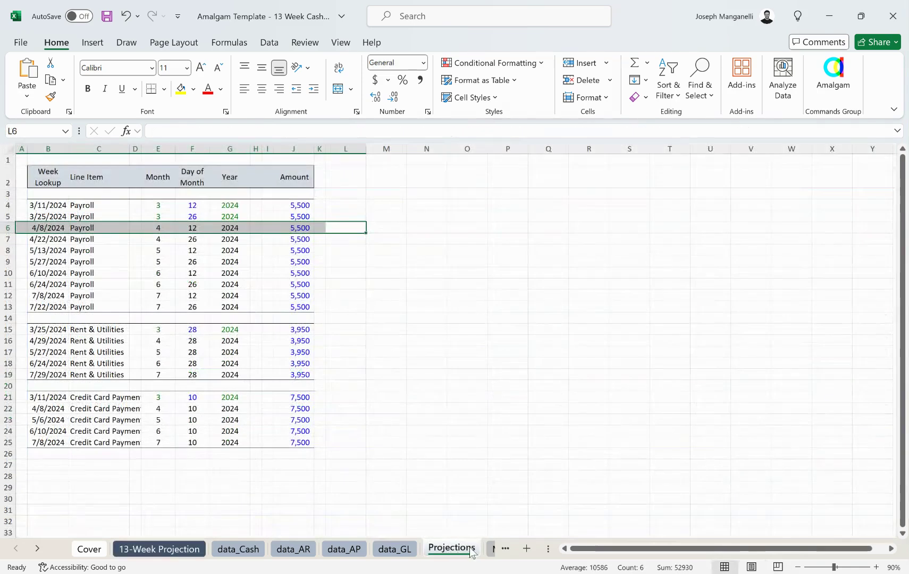
Review the Payroll, Rent & Utilities and Credit Card Payments schedules on the Projections sheet, including their date and amount columns
click(453, 443)
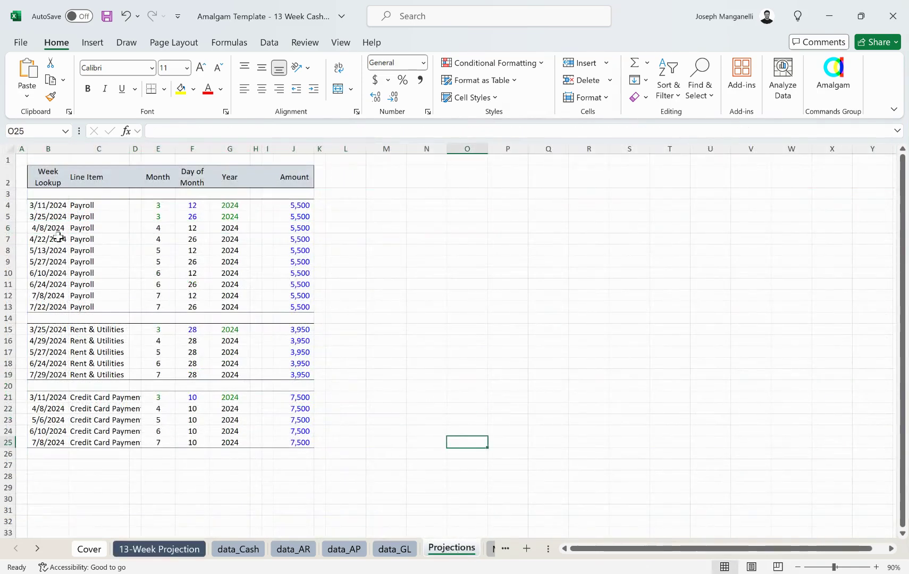
drag(46, 203, 270, 310)
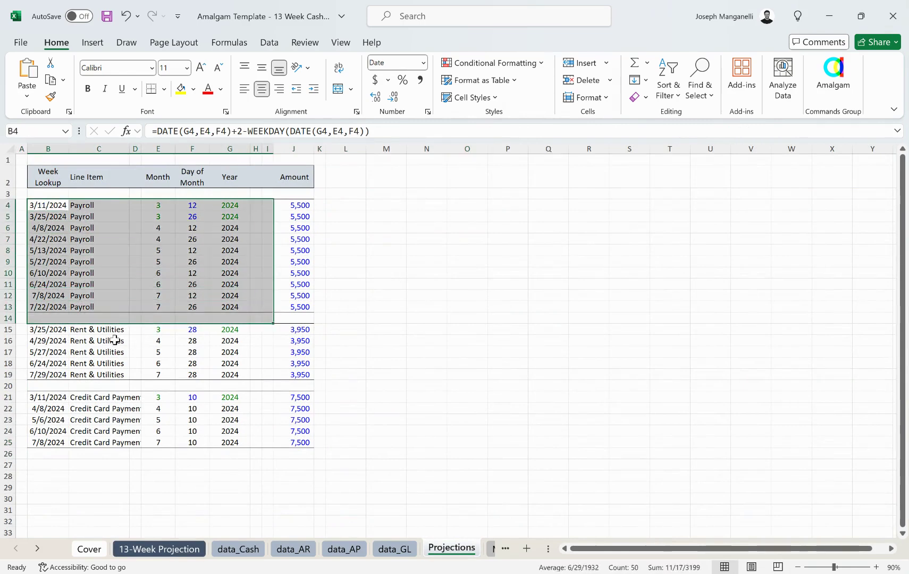
drag(114, 340, 168, 367)
drag(69, 410, 297, 445)
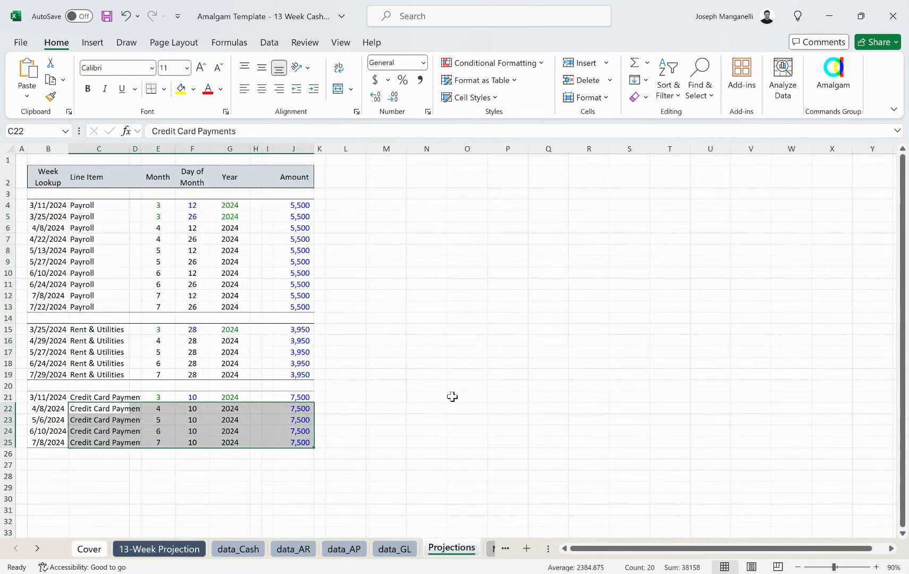
click(450, 398)
drag(152, 206, 311, 253)
click(393, 330)
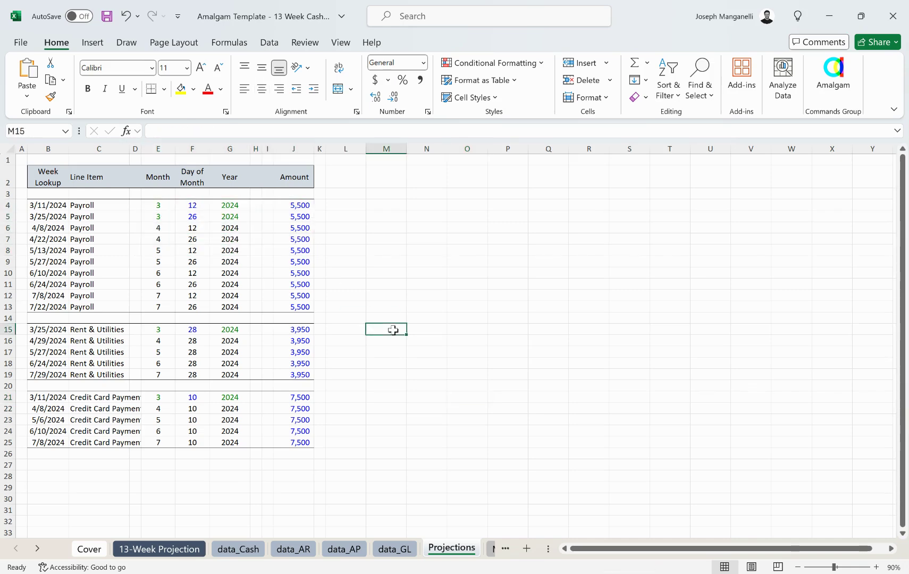
Set This Monday's Date on the Cover sheet to 4/25/2024
click(89, 551)
click(147, 232)
click(209, 129)
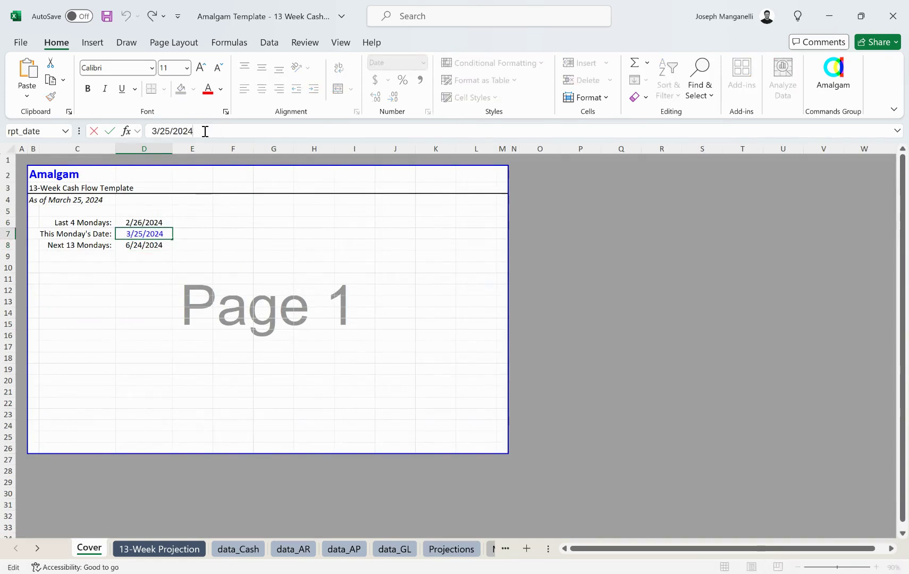
drag(172, 132, 125, 131)
text(4/)
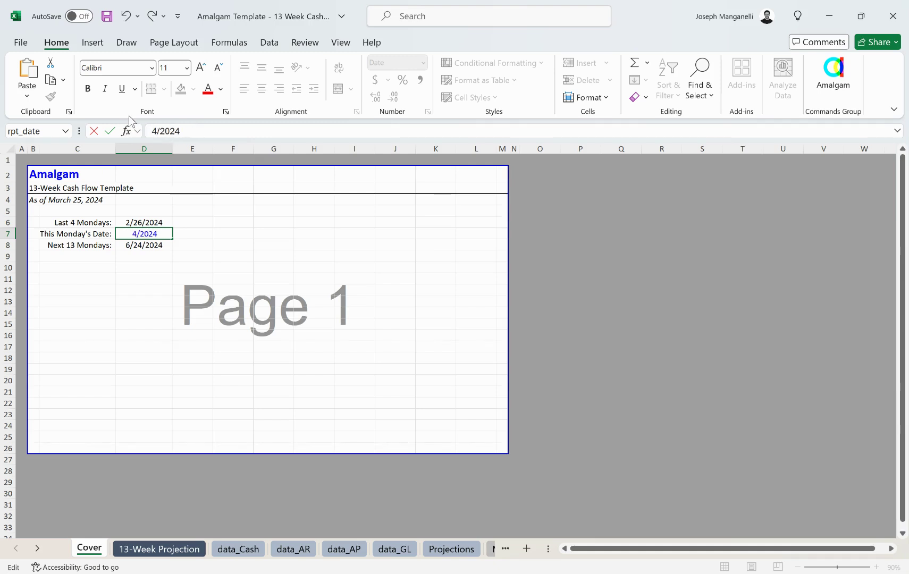
text(25/)
key(Return)
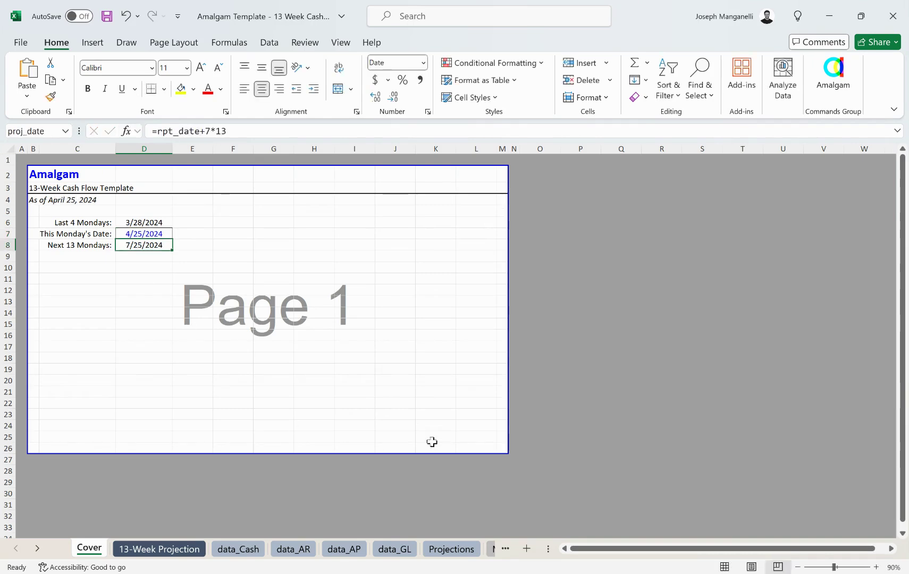
Check the Month, Day of Month, Year and Amount columns on Projections, and undo the date change on the Cover
click(463, 550)
drag(152, 195, 299, 374)
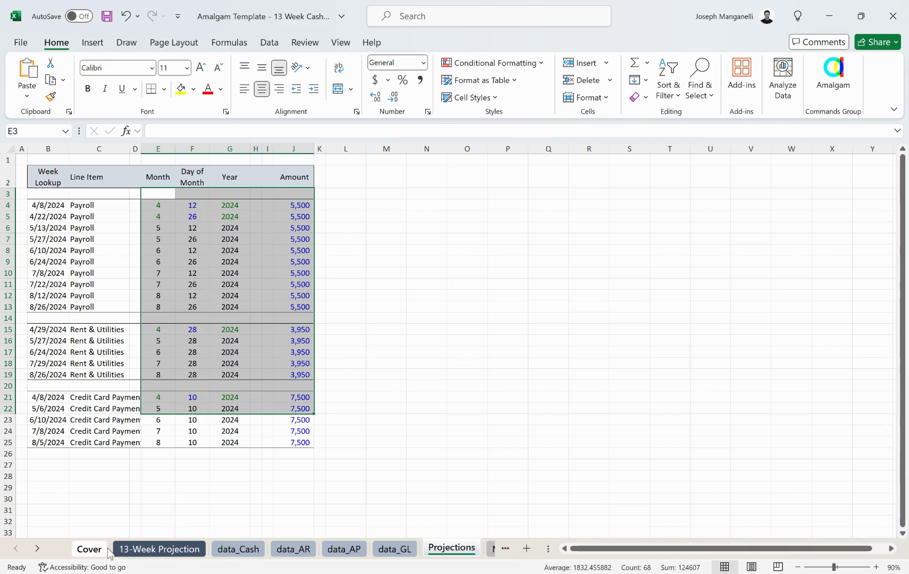
click(83, 550)
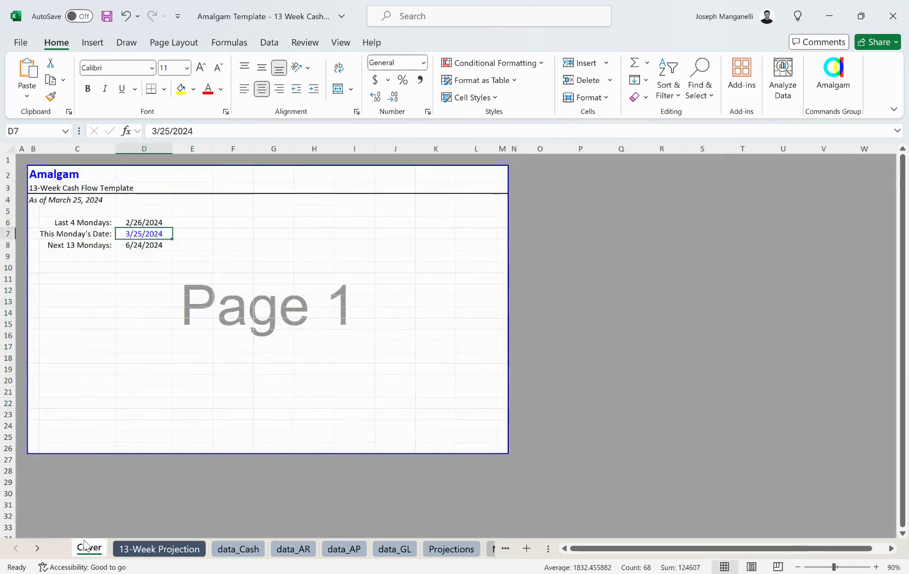
click(314, 267)
On 13-Week Projection, look over the Actual Activity, This Week and Projected Activity columns
click(193, 549)
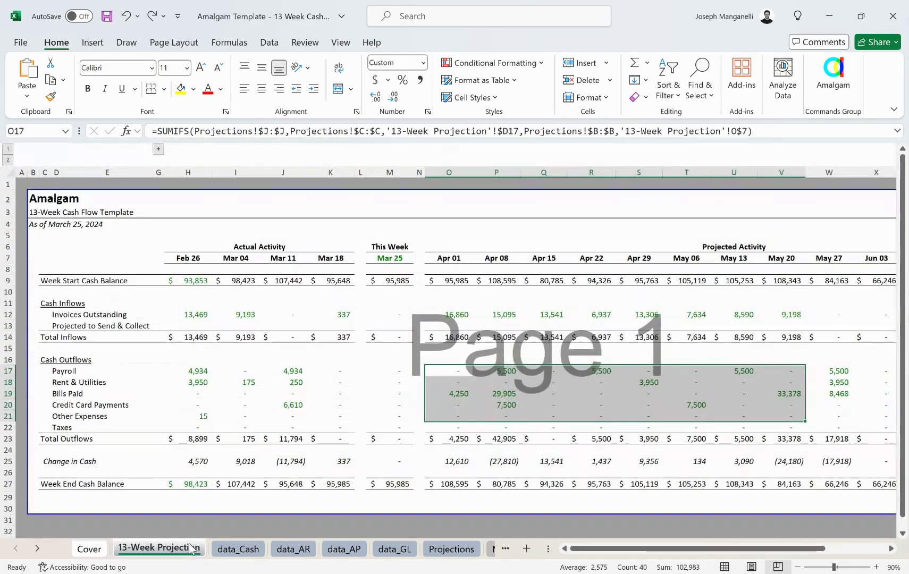
drag(196, 171, 370, 174)
click(389, 172)
drag(449, 173, 719, 221)
click(606, 291)
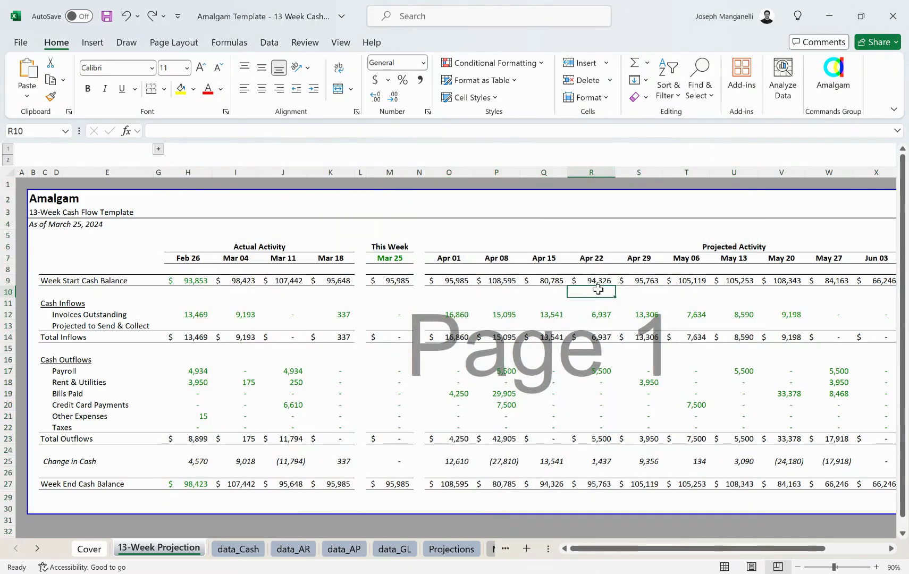